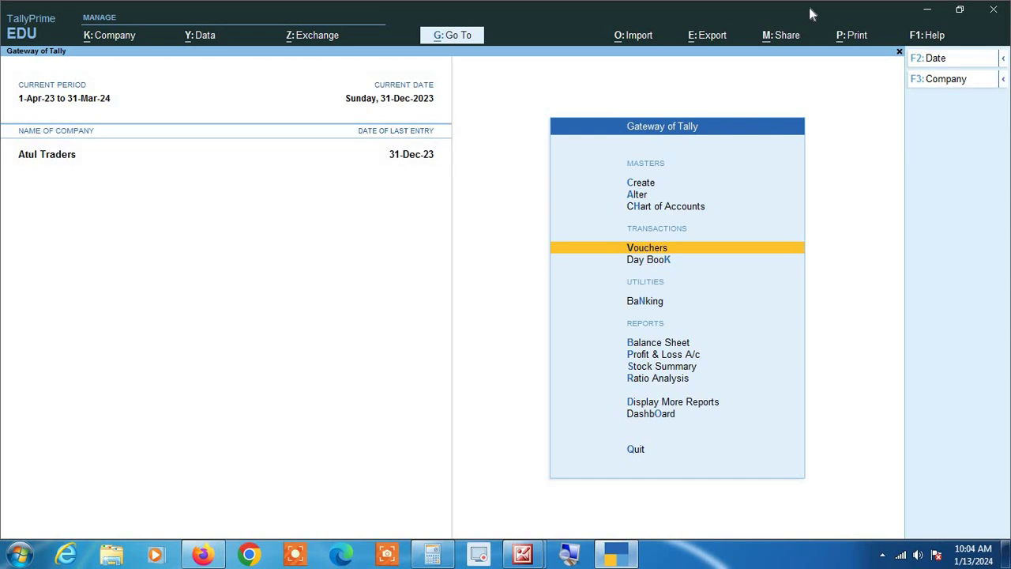
Step: Open Display More Reports from the Gateway of Tally
{"action": "key", "text": "Down"}
{"action": "key", "text": "Down"}
{"action": "key", "text": "Down"}
{"action": "key", "text": "Down"}
{"action": "key", "text": "Down"}
{"action": "key", "text": "Down"}
{"action": "key", "text": "Down"}
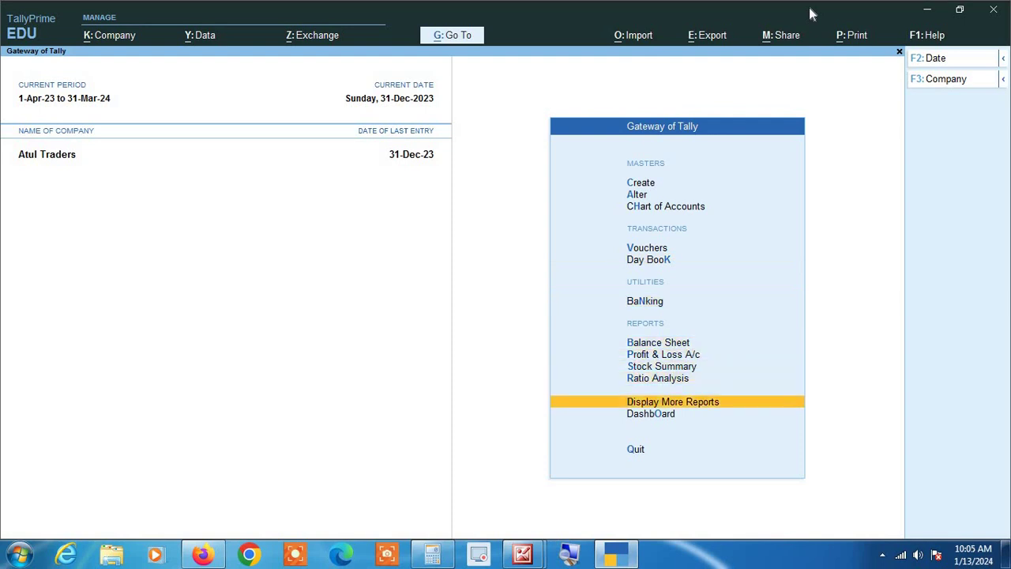
{"action": "key", "text": "Return"}
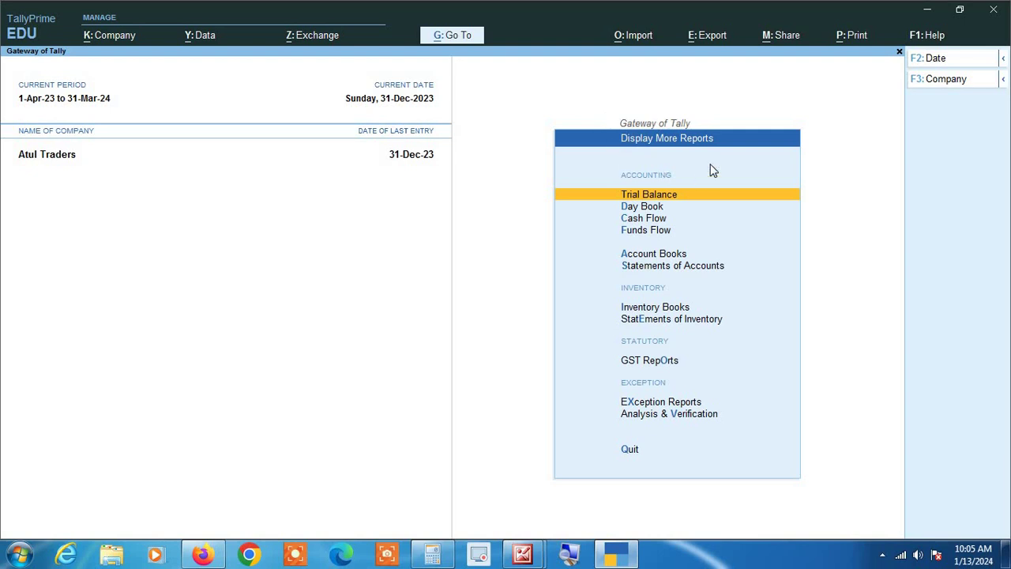
Step: Open the GST Reports section within Display More Reports
{"action": "key", "text": "Down"}
{"action": "key", "text": "Down"}
{"action": "key", "text": "Down"}
{"action": "key", "text": "Down"}
{"action": "key", "text": "Down"}
{"action": "key", "text": "Down"}
{"action": "key", "text": "Down"}
{"action": "key", "text": "Down"}
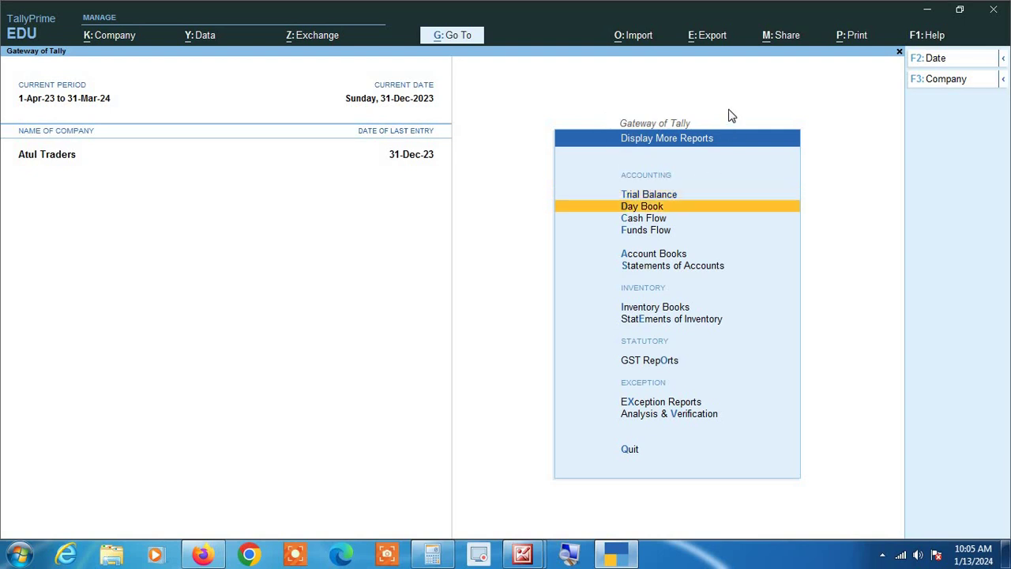
{"action": "key", "text": "Down"}
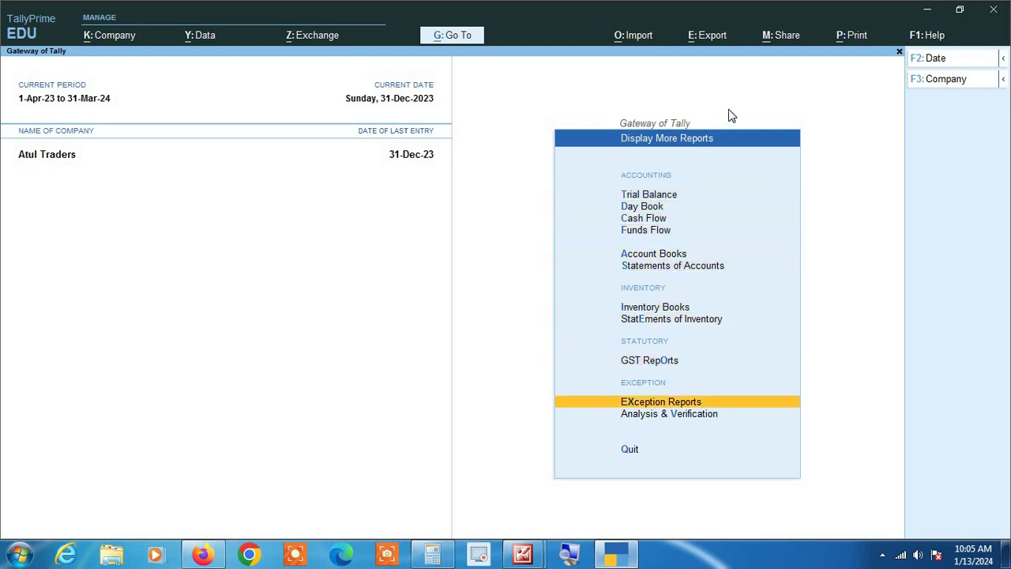
{"action": "key", "text": "Up"}
{"action": "key", "text": "Return"}
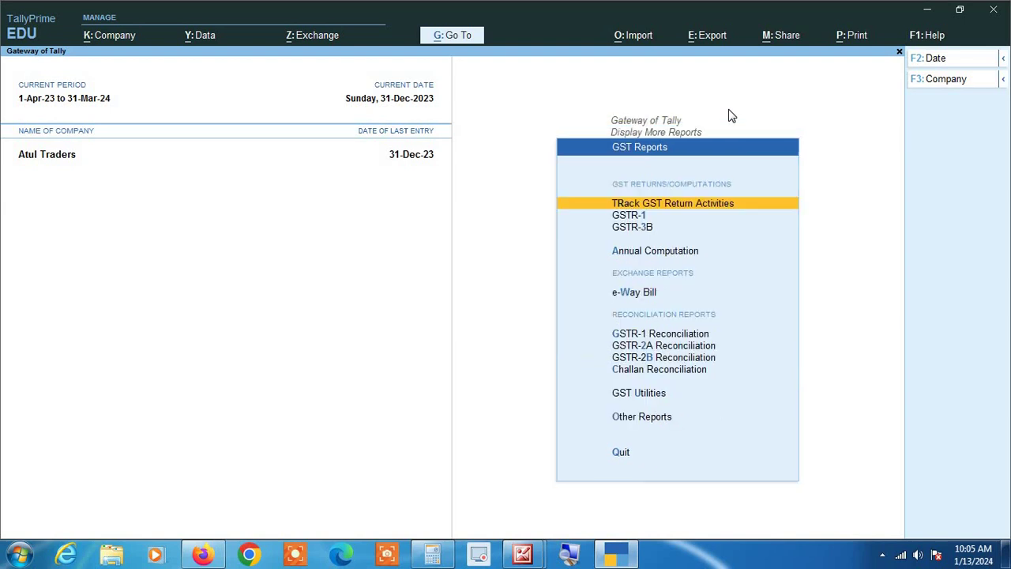
{"action": "left_click", "coordinate": [572, 556]}
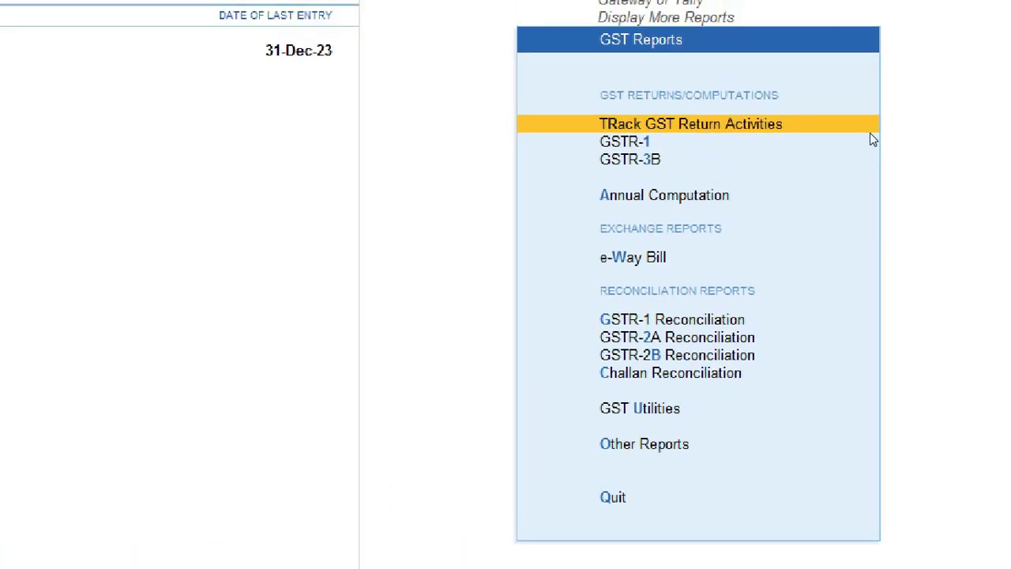
Step: Open GST Utilities from the GST Reports section
{"action": "key", "text": "Down"}
{"action": "key", "text": "Down"}
{"action": "key", "text": "Down"}
{"action": "key", "text": "Down"}
{"action": "key", "text": "Down"}
{"action": "key", "text": "Down"}
{"action": "key", "text": "Down"}
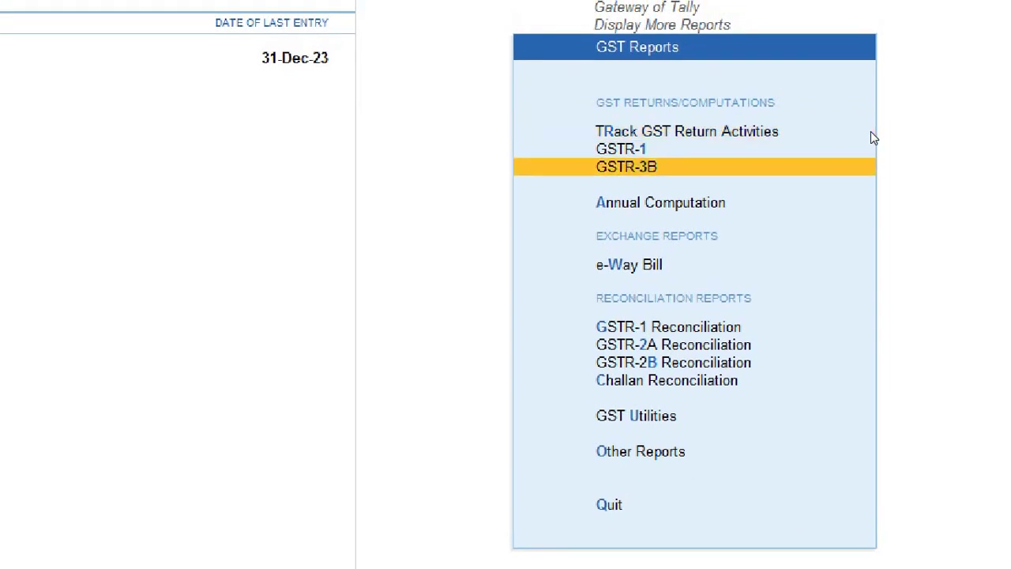
{"action": "key", "text": "Down"}
{"action": "key", "text": "Down"}
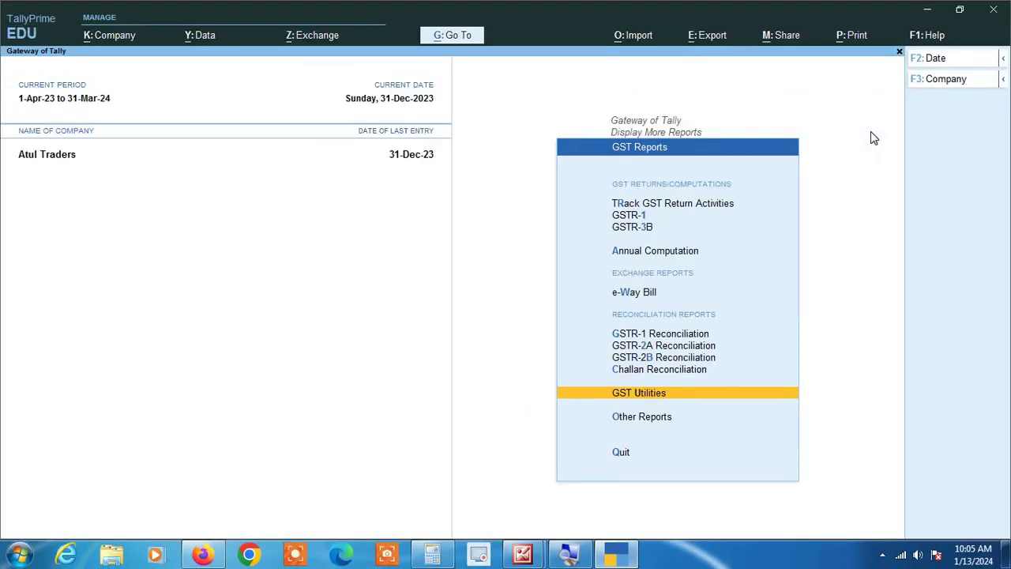
{"action": "key", "text": "Return"}
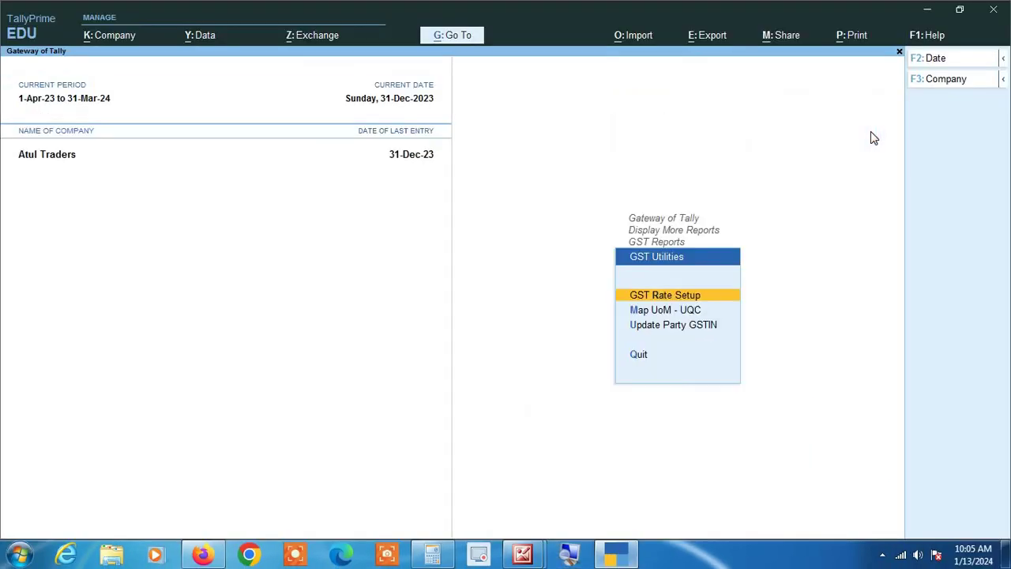
{"action": "left_click", "coordinate": [570, 554]}
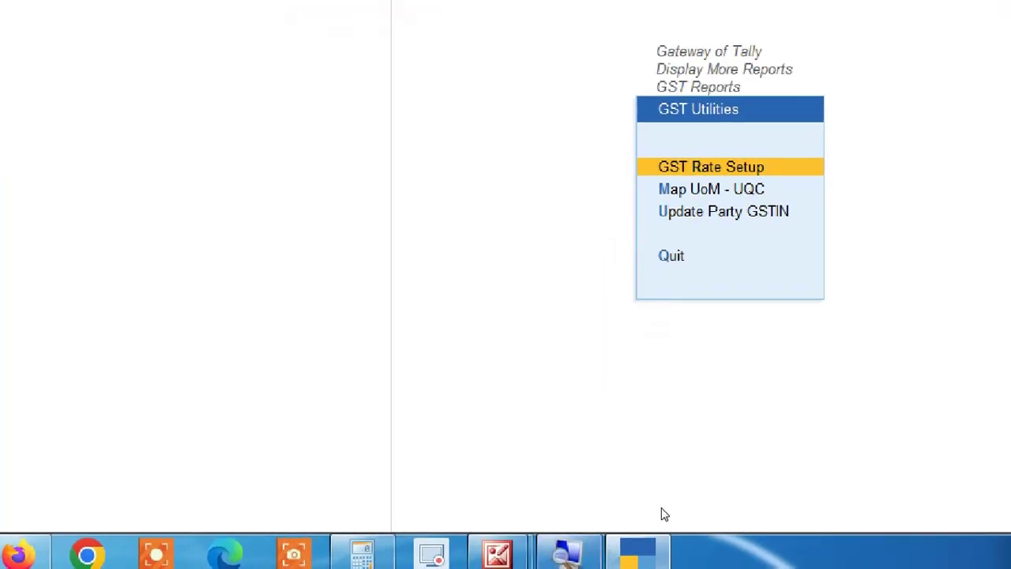
Step: Open Update Party GSTIN with All Items for both group and ledger, and switch the report to show all ledgers
{"action": "key", "text": "Down"}
{"action": "key", "text": "Down"}
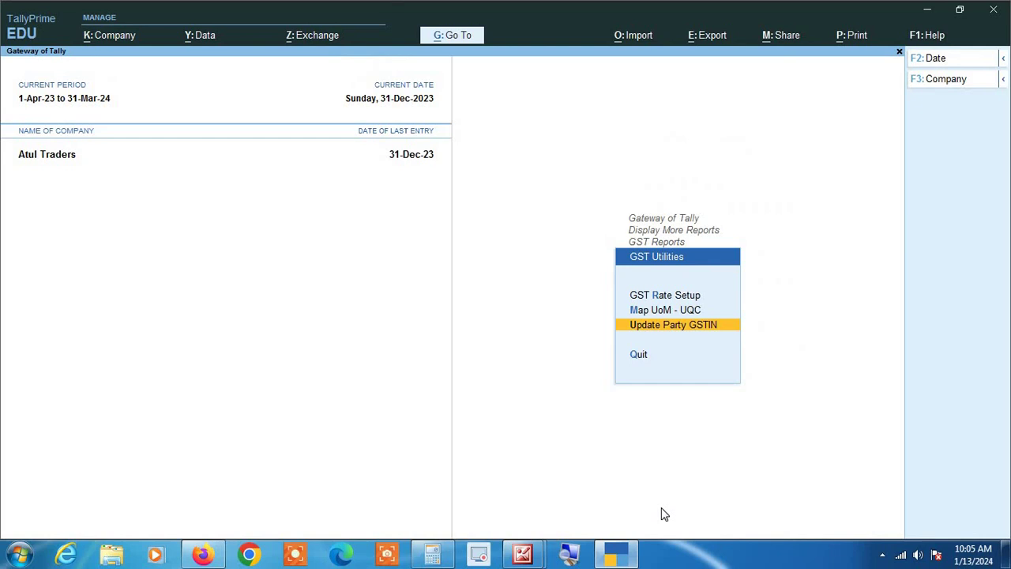
{"action": "key", "text": "Return"}
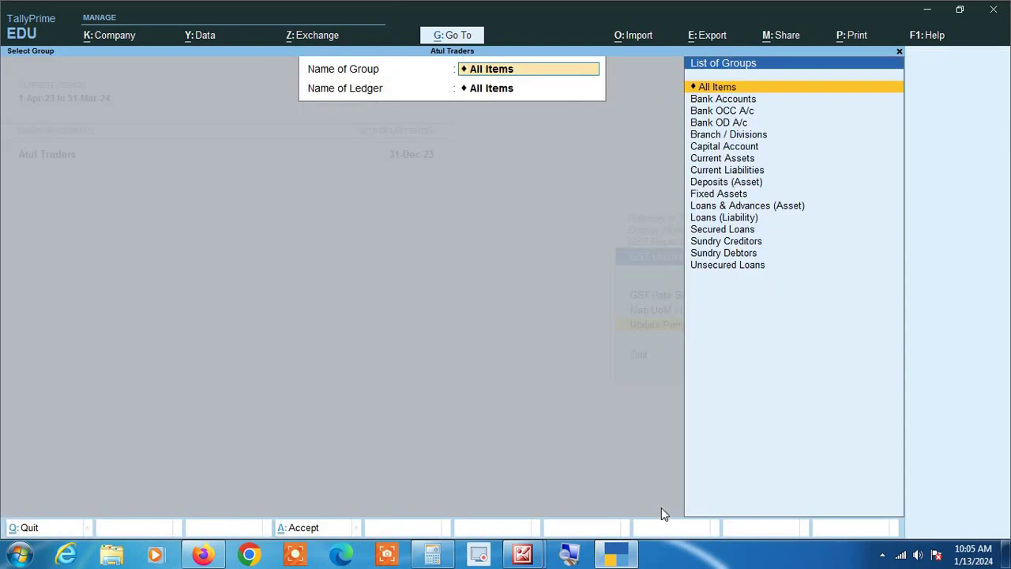
{"action": "left_click", "coordinate": [578, 548]}
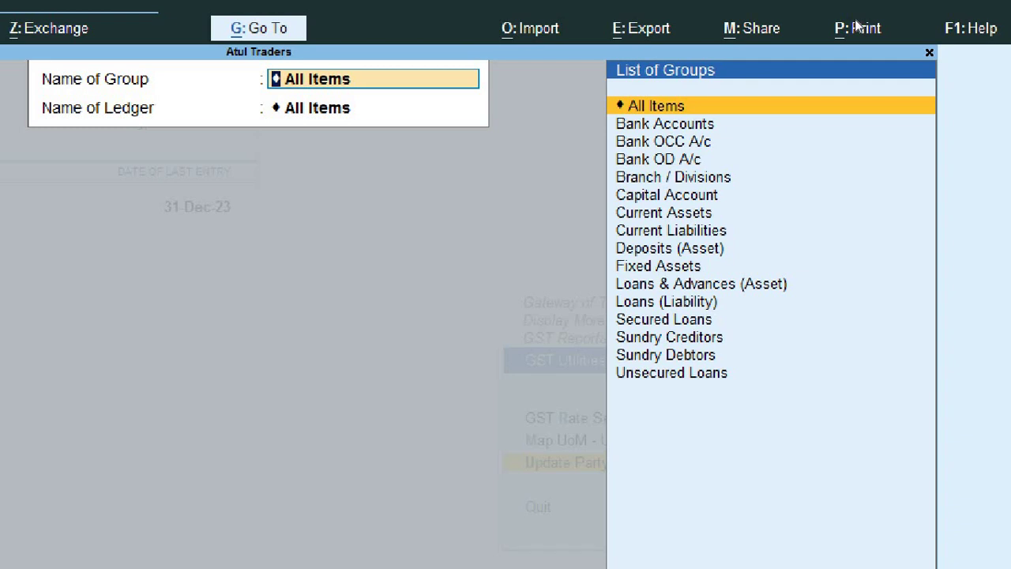
{"action": "key", "text": "Return"}
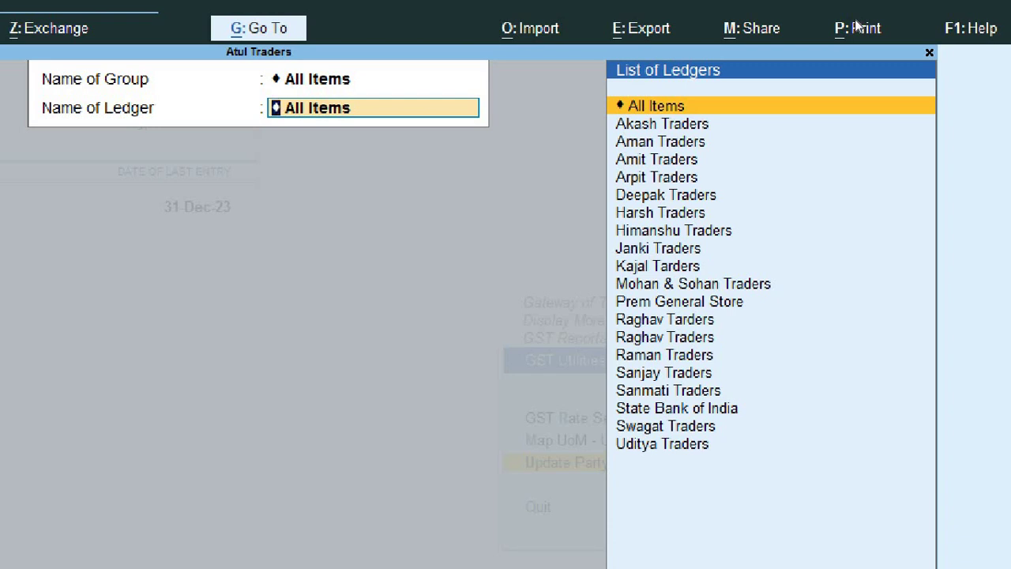
{"action": "key", "text": "Return"}
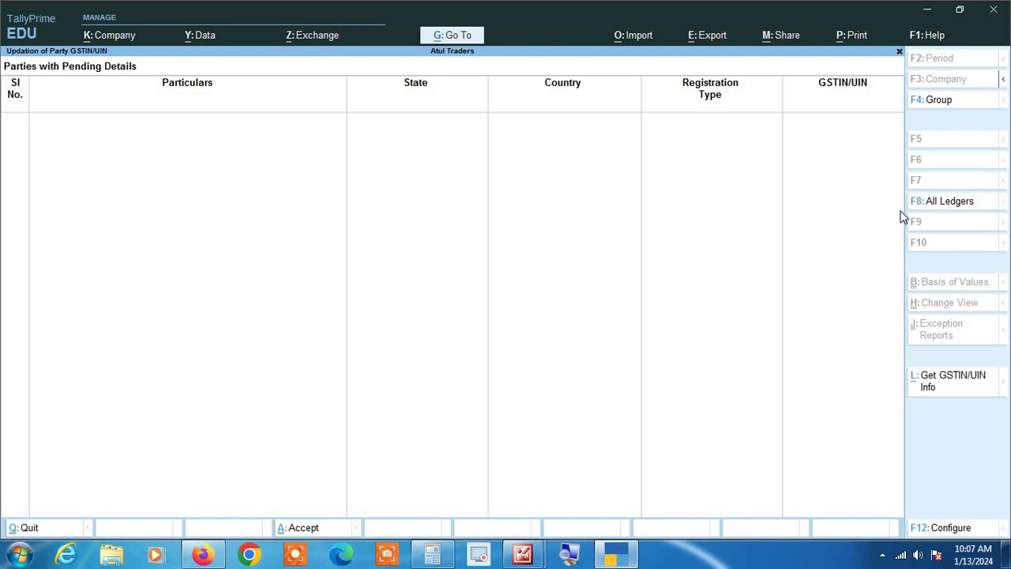
{"action": "left_click", "coordinate": [949, 202]}
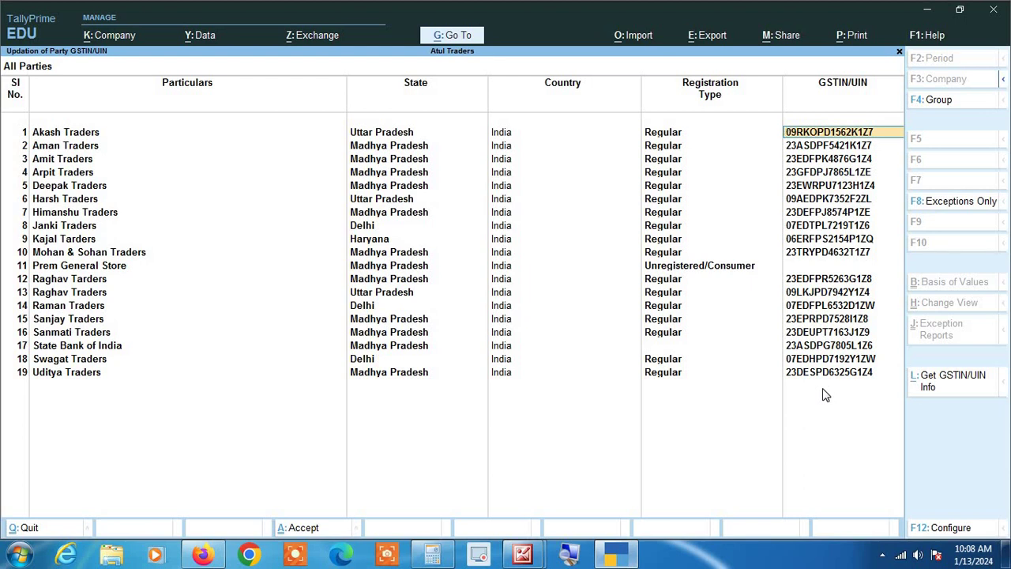
Step: Reopen the group selection of the party GSTIN report and set the group to Sundry Creditors
{"action": "key", "text": "BackSpace"}
{"action": "left_click", "coordinate": [909, 103]}
{"action": "key", "text": "y"}
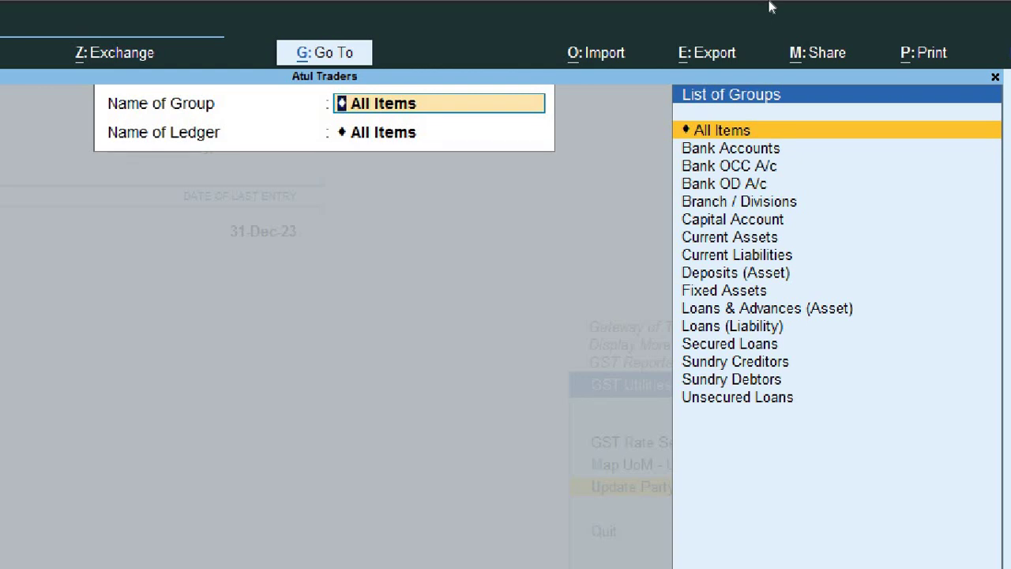
{"action": "key", "text": "Down"}
{"action": "key", "text": "Down"}
{"action": "key", "text": "Down"}
{"action": "key", "text": "Down"}
{"action": "key", "text": "Down"}
{"action": "key", "text": "Down"}
{"action": "key", "text": "Down"}
{"action": "key", "text": "Down"}
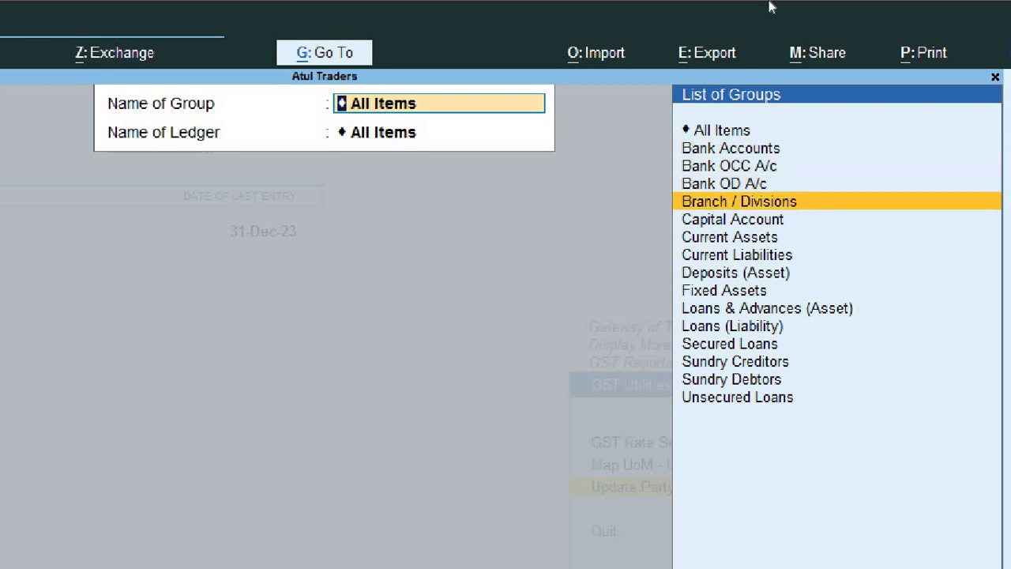
{"action": "key", "text": "Down"}
{"action": "key", "text": "Down"}
{"action": "key", "text": "Down"}
{"action": "key", "text": "Down"}
{"action": "key", "text": "Down"}
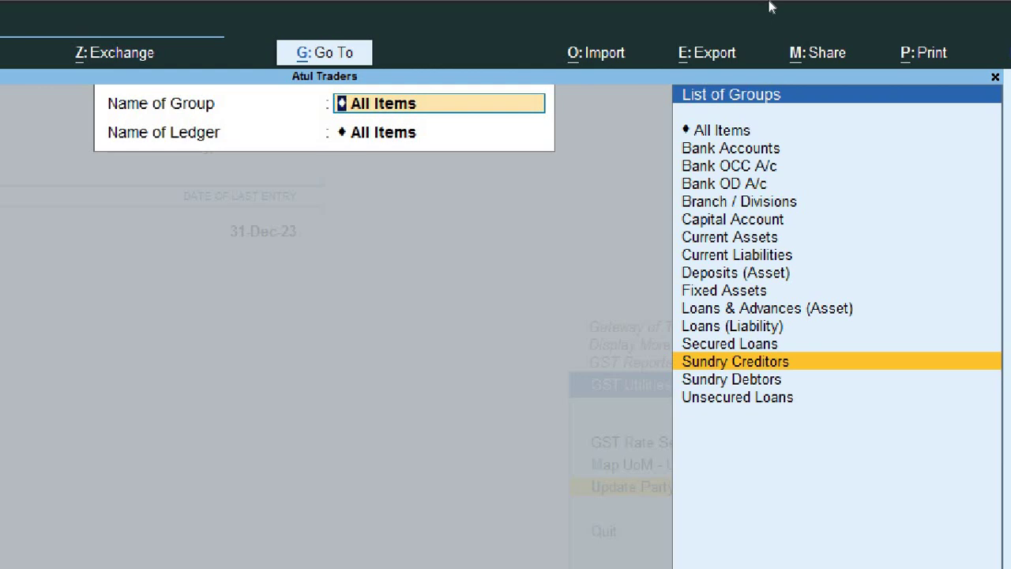
{"action": "key", "text": "Return"}
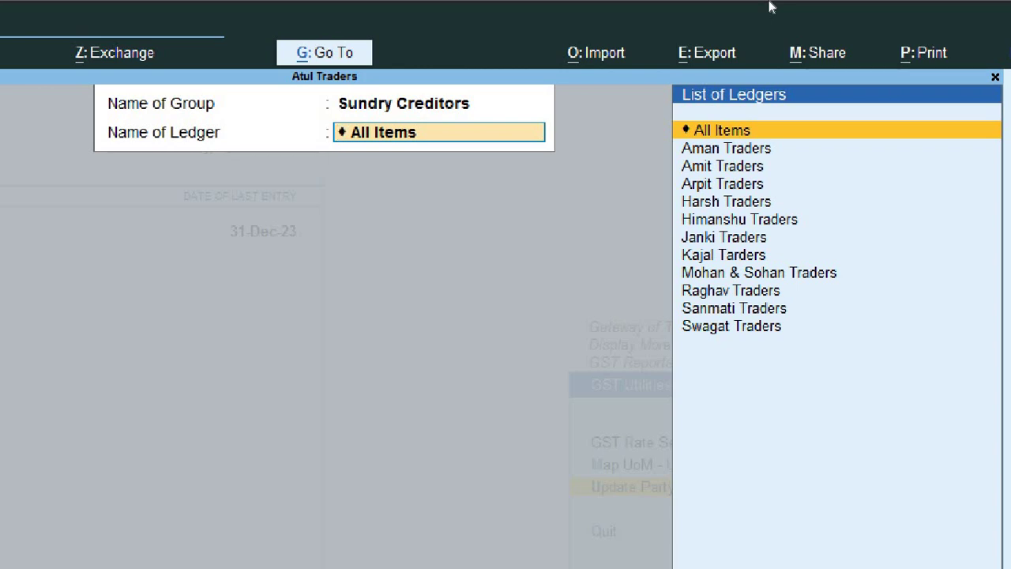
Step: Look through the Sundry Creditors ledgers, keep All Items as the ledger and display their GSTIN/UIN details
{"action": "key", "text": "Down"}
{"action": "key", "text": "Down"}
{"action": "key", "text": "Down"}
{"action": "key", "text": "Down"}
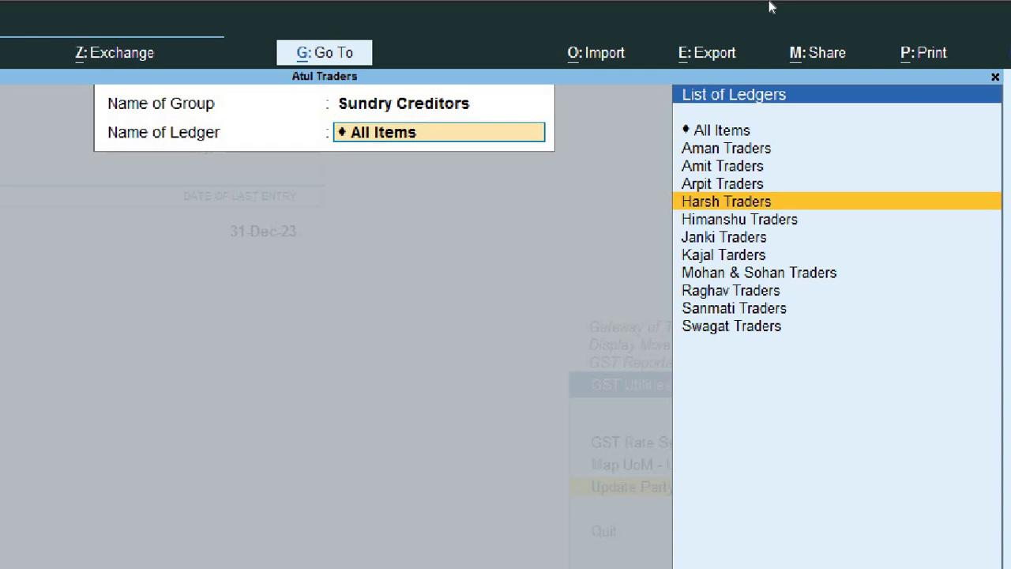
{"action": "key", "text": "Up"}
{"action": "key", "text": "Up"}
{"action": "key", "text": "Up"}
{"action": "key", "text": "Up"}
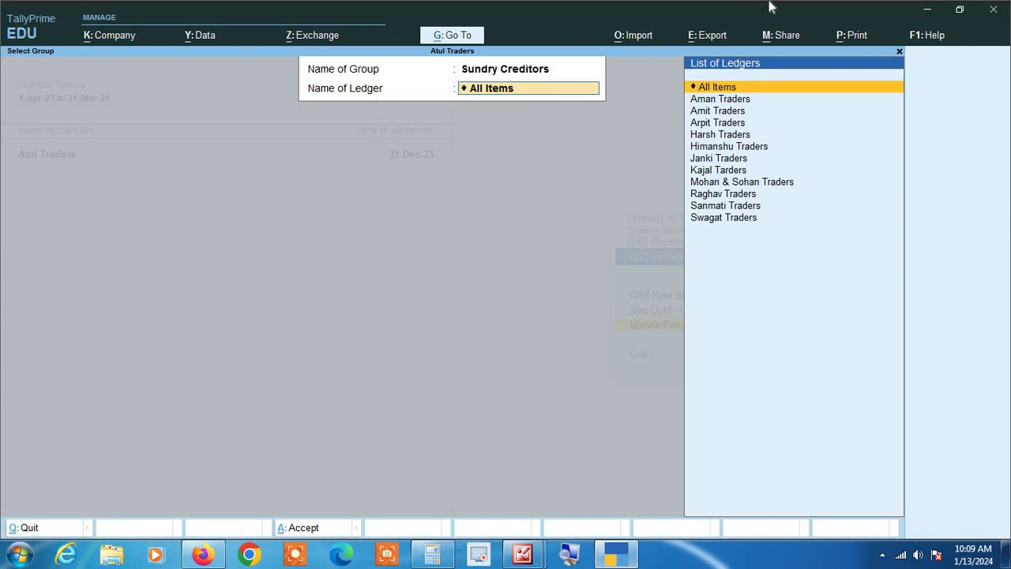
{"action": "key", "text": "Return"}
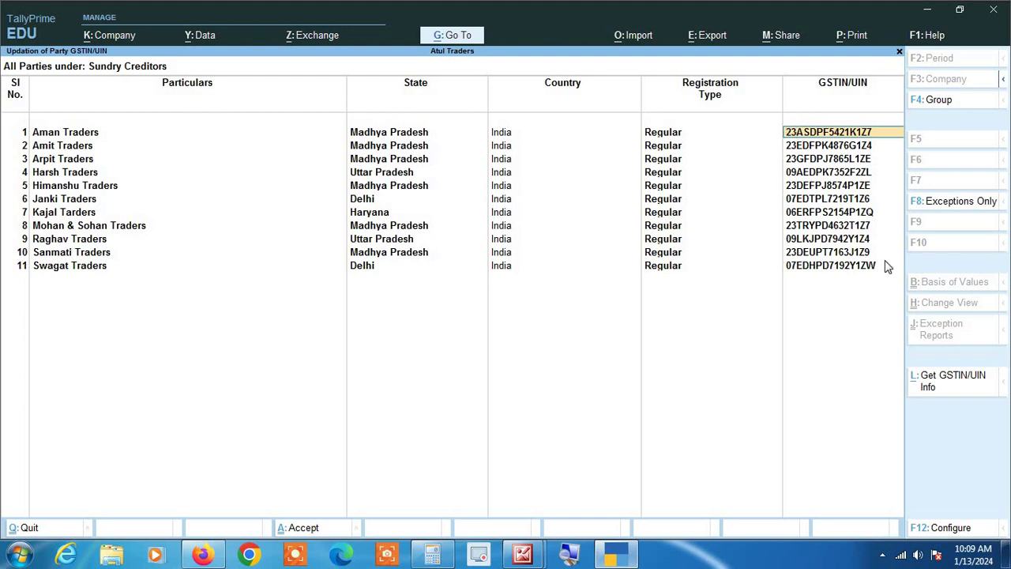
Step: Change the report's group to Sundry Debtors with All Items as the ledger to view the debtors' GSTIN/UIN details
{"action": "left_click", "coordinate": [940, 101]}
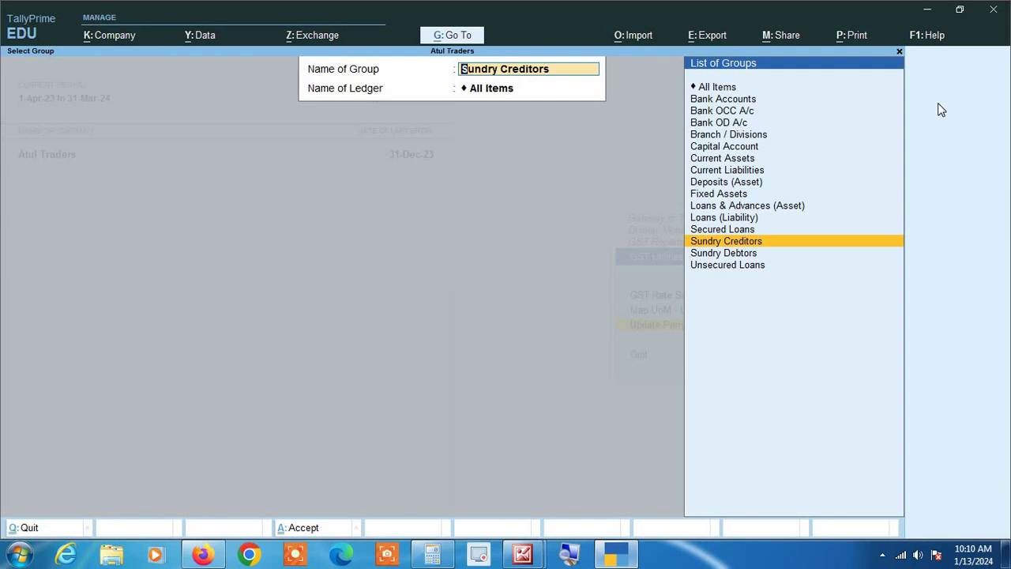
{"action": "key", "text": "Down"}
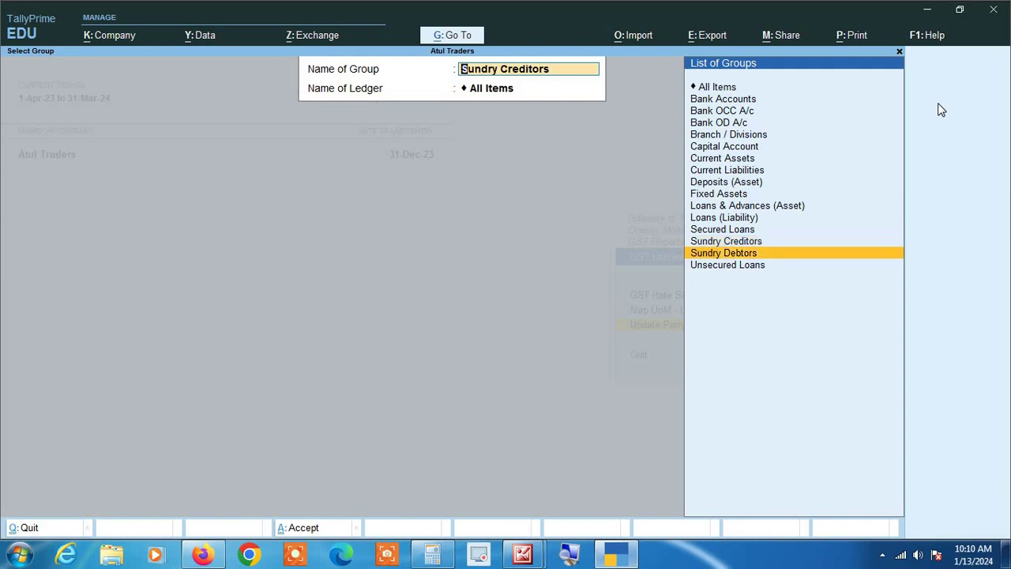
{"action": "key", "text": "Return"}
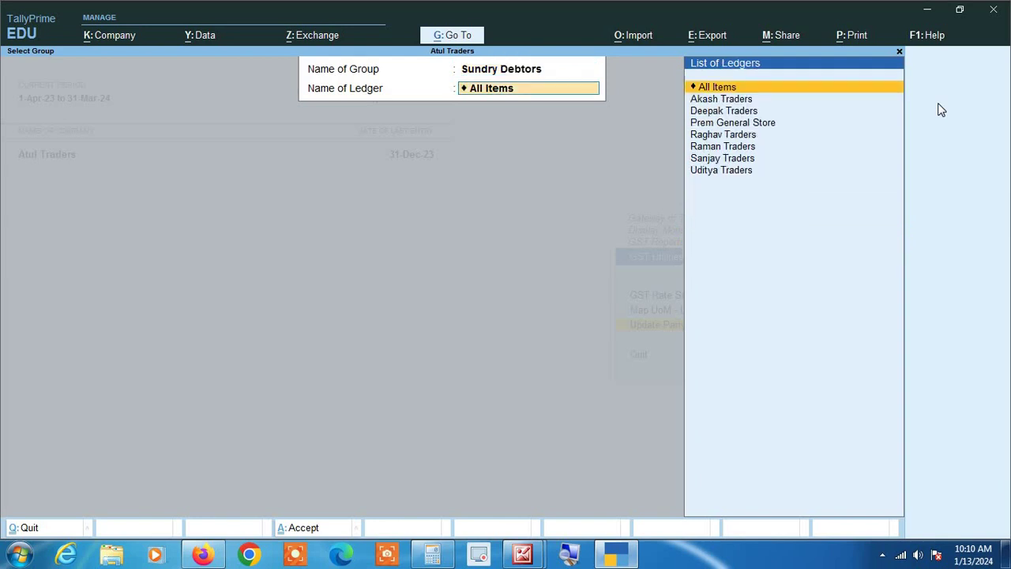
{"action": "key", "text": "Return"}
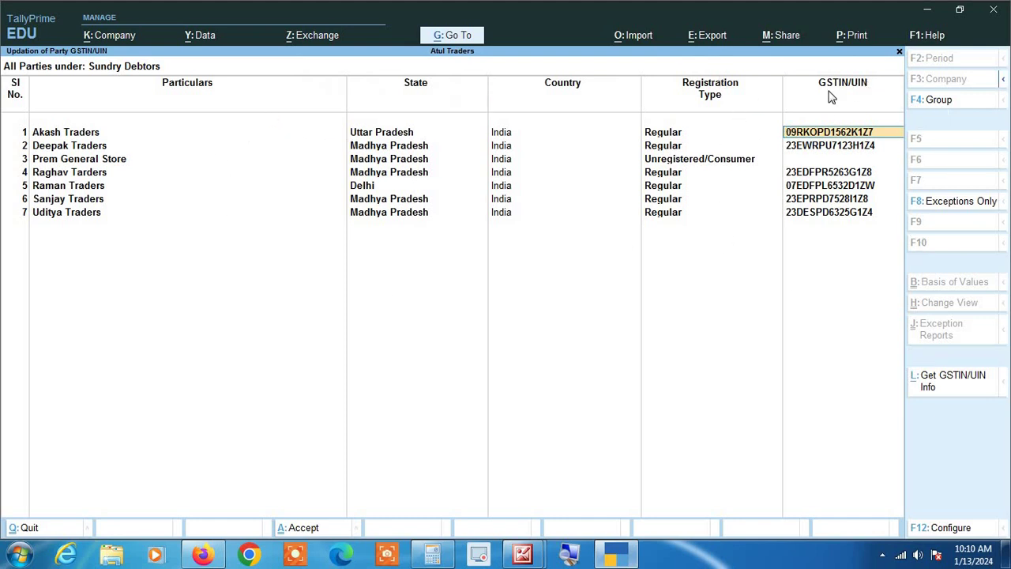
Step: Set the report's group back to All Items with All Items as the ledger to list all parties
{"action": "left_click", "coordinate": [947, 111]}
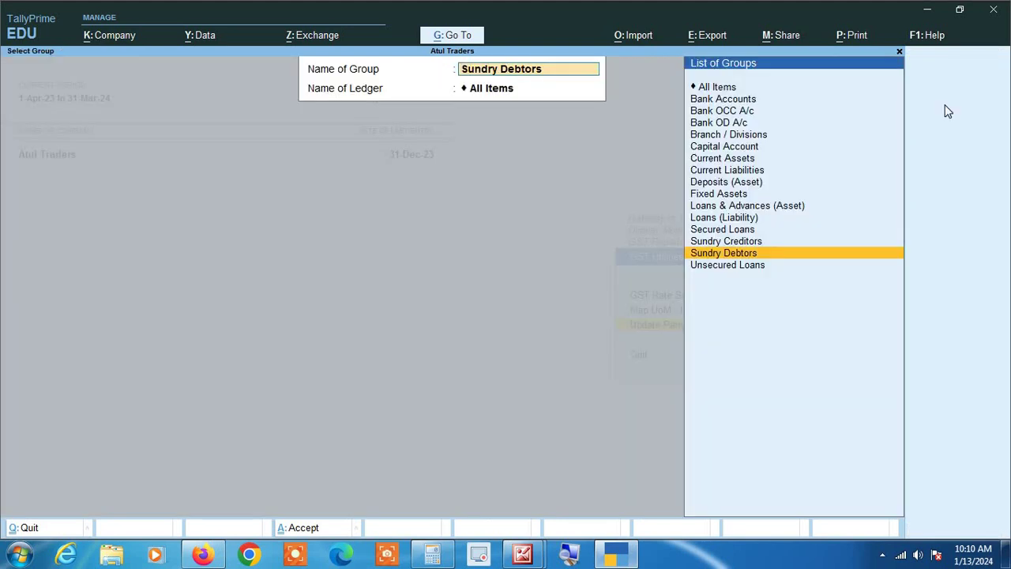
{"action": "key", "text": "Up"}
{"action": "key", "text": "Up"}
{"action": "key", "text": "Up"}
{"action": "key", "text": "Up"}
{"action": "key", "text": "Up"}
{"action": "key", "text": "Up"}
{"action": "key", "text": "Up"}
{"action": "key", "text": "Up"}
{"action": "key", "text": "Up"}
{"action": "key", "text": "Up"}
{"action": "key", "text": "Up"}
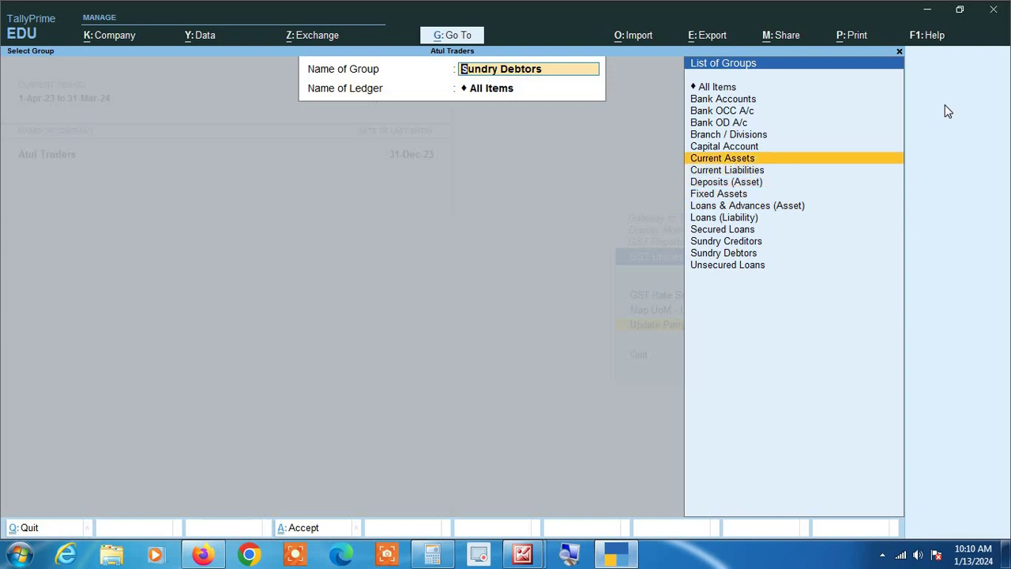
{"action": "key", "text": "Up"}
{"action": "key", "text": "Up"}
{"action": "key", "text": "Up"}
{"action": "key", "text": "Return"}
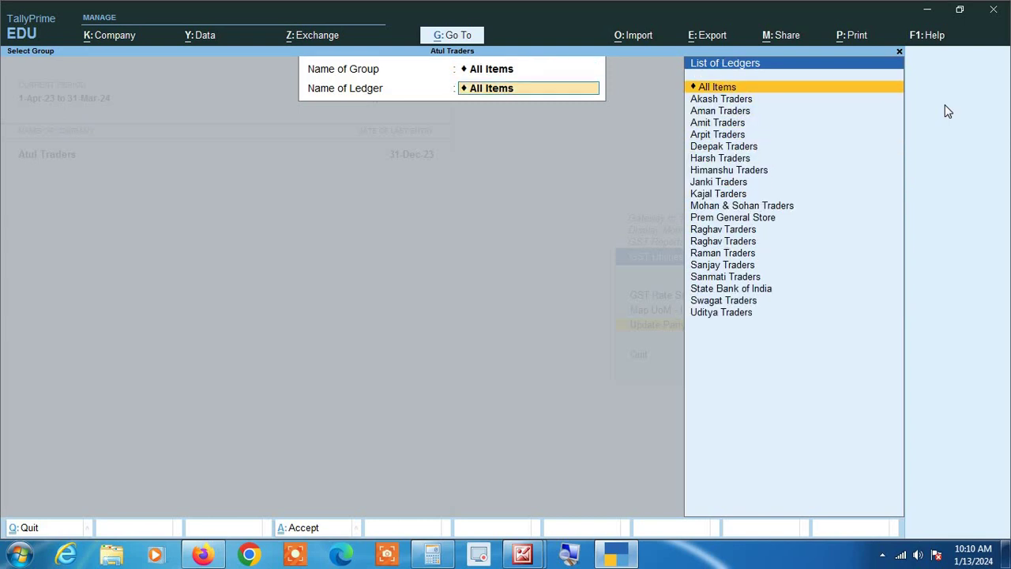
{"action": "key", "text": "Return"}
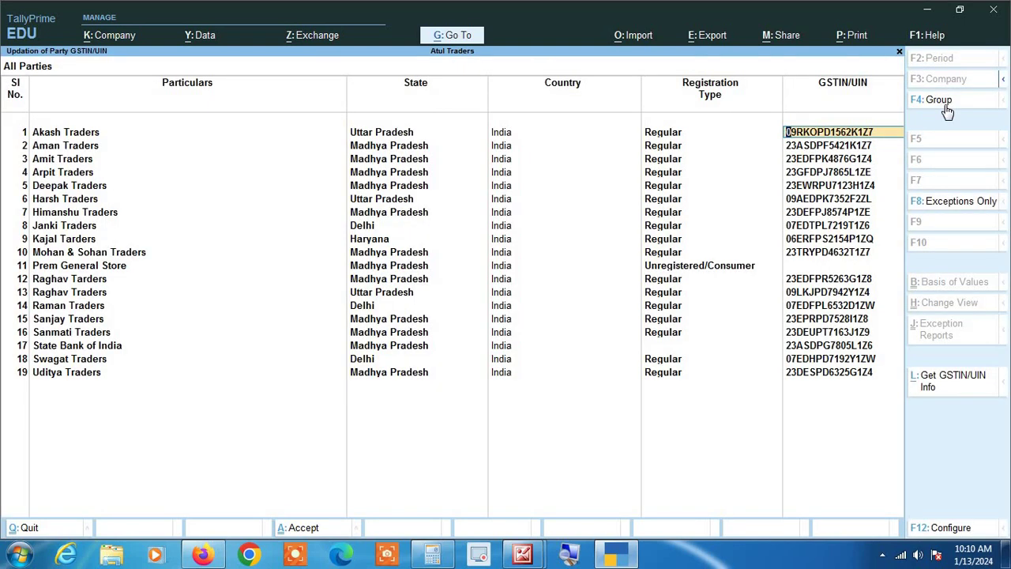